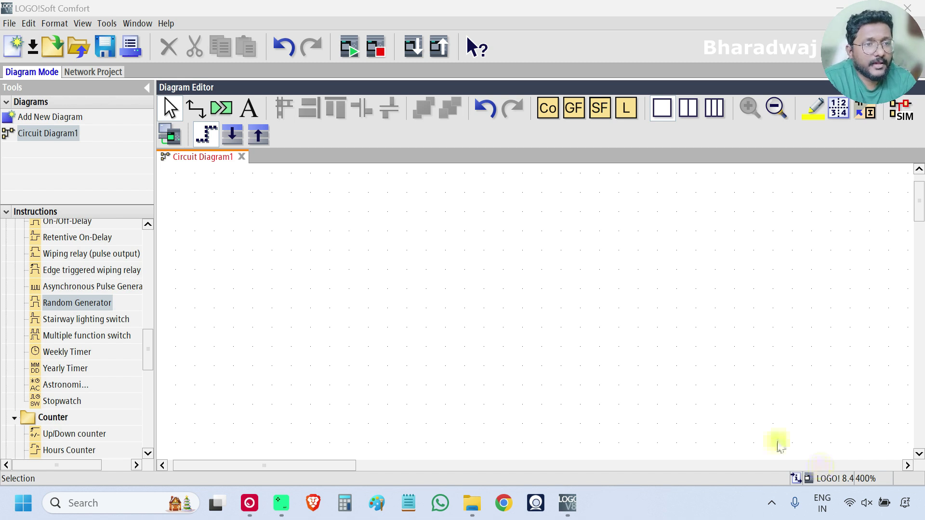
Place a Random Generator block from the Timer functions onto the circuit diagram
{"action": "left_click", "coordinate": [147, 342]}
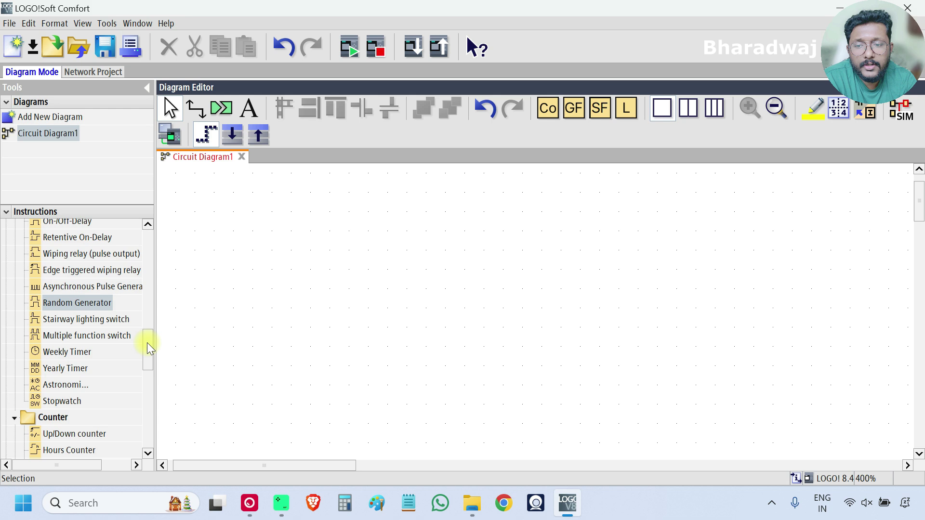
{"action": "left_click_drag", "start_coordinate": [147, 342], "coordinate": [148, 331]}
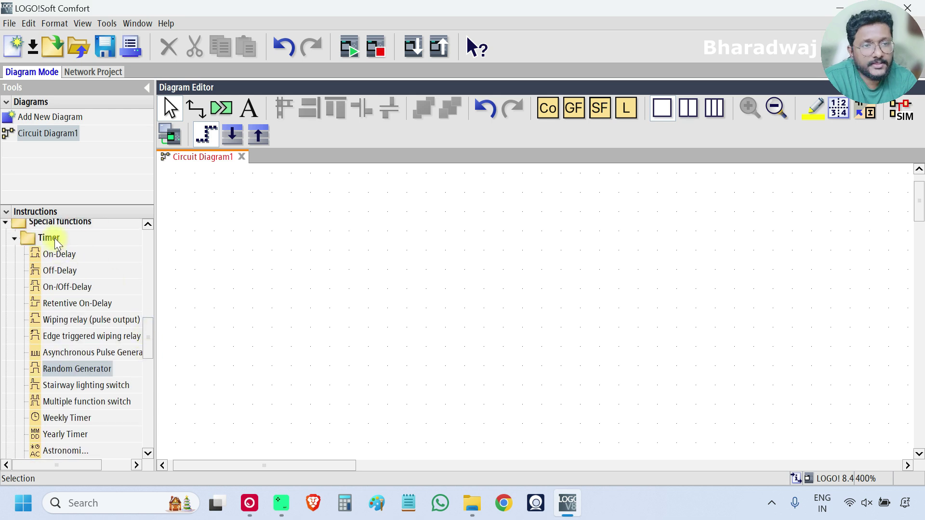
{"action": "left_click", "coordinate": [103, 370]}
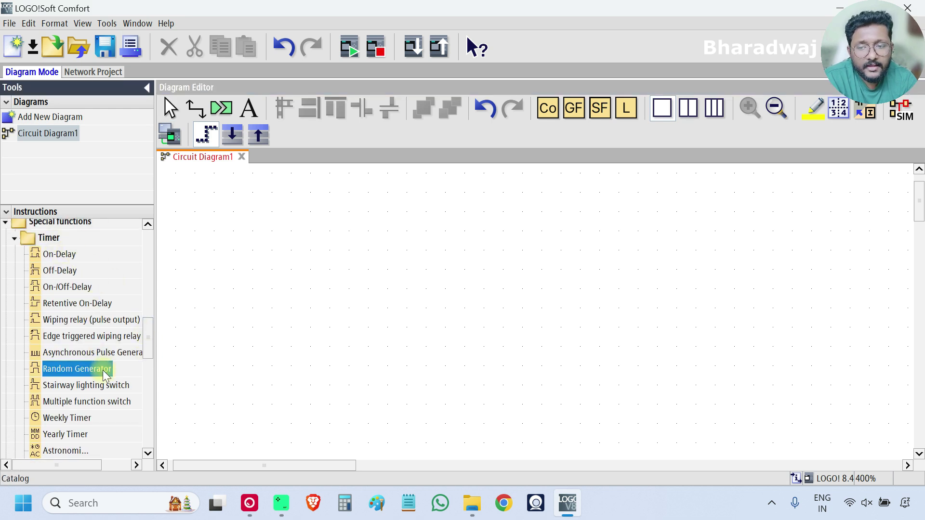
{"action": "left_click_drag", "start_coordinate": [103, 370], "coordinate": [375, 239]}
Give block B001 the comment 'Random Generator'
{"action": "left_click", "coordinate": [170, 108]}
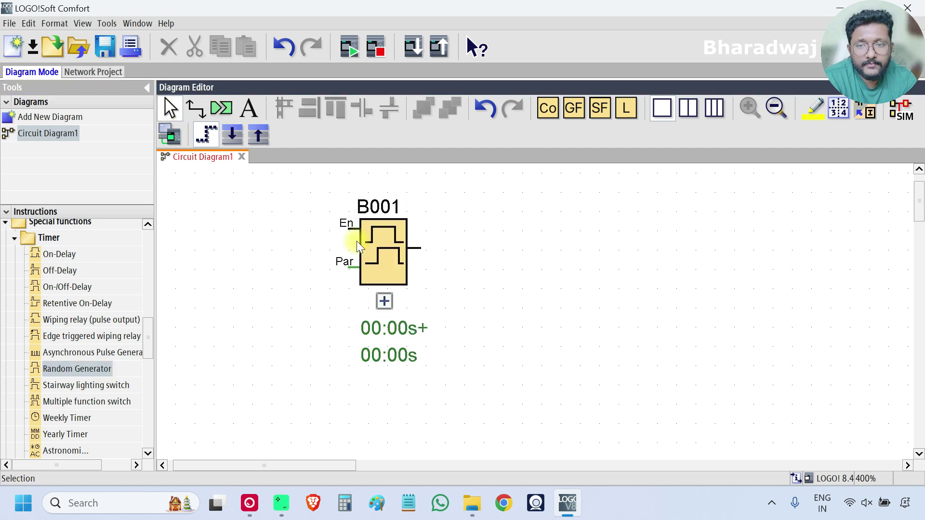
{"action": "left_click", "coordinate": [388, 267]}
{"action": "double_click", "coordinate": [386, 261]}
{"action": "left_click", "coordinate": [237, 117]}
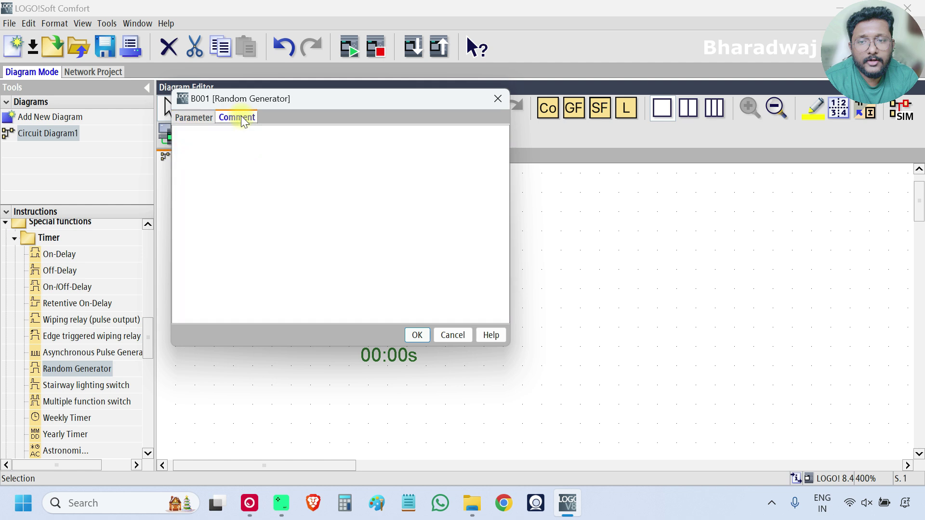
{"action": "left_click", "coordinate": [247, 207]}
{"action": "type", "text": "Randm"}
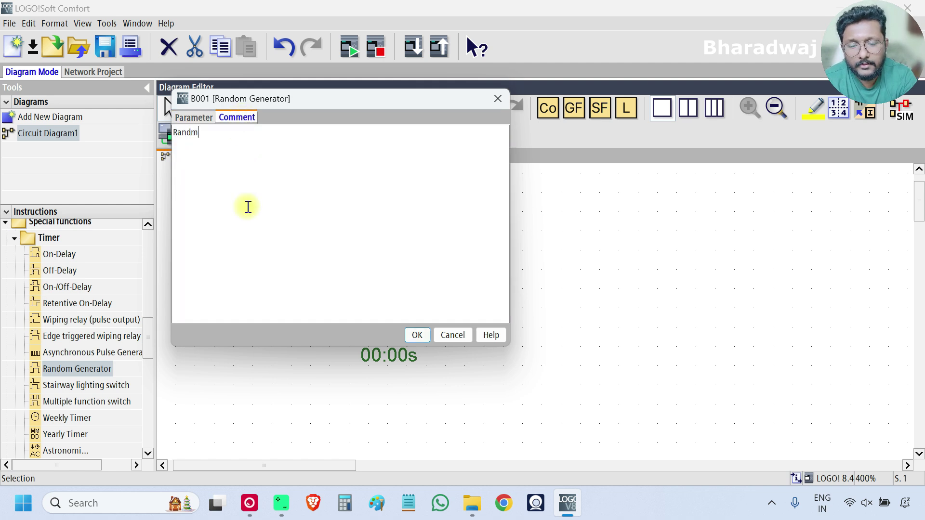
{"action": "key", "text": "BackSpace"}
{"action": "type", "text": "om Ge"}
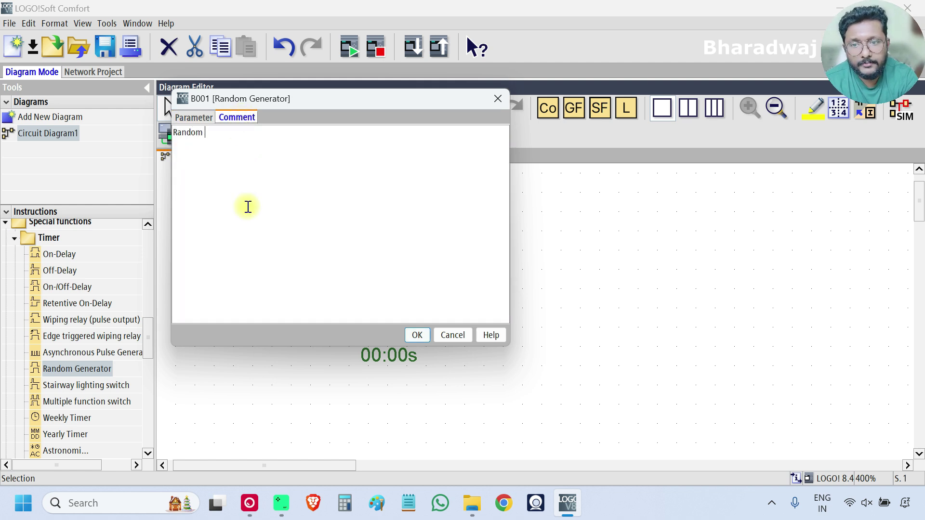
{"action": "type", "text": "nerator"}
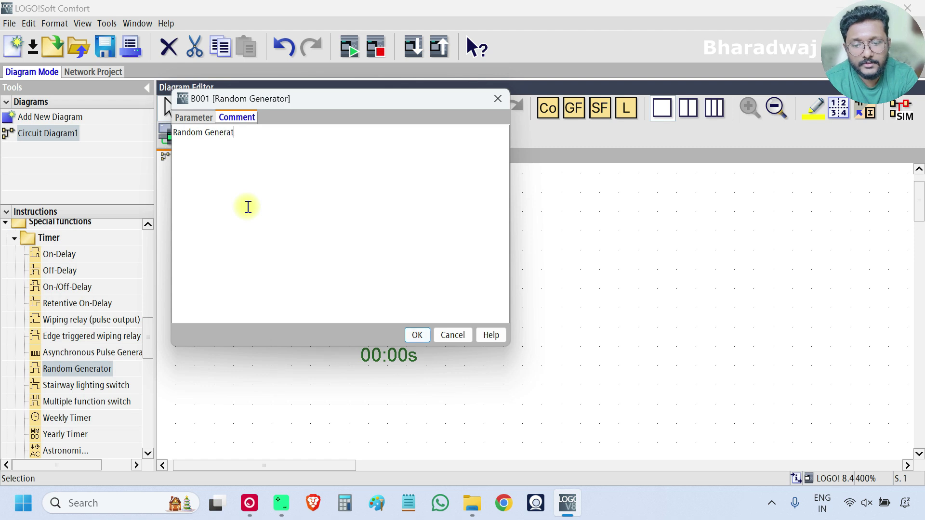
{"action": "left_click", "coordinate": [415, 333]}
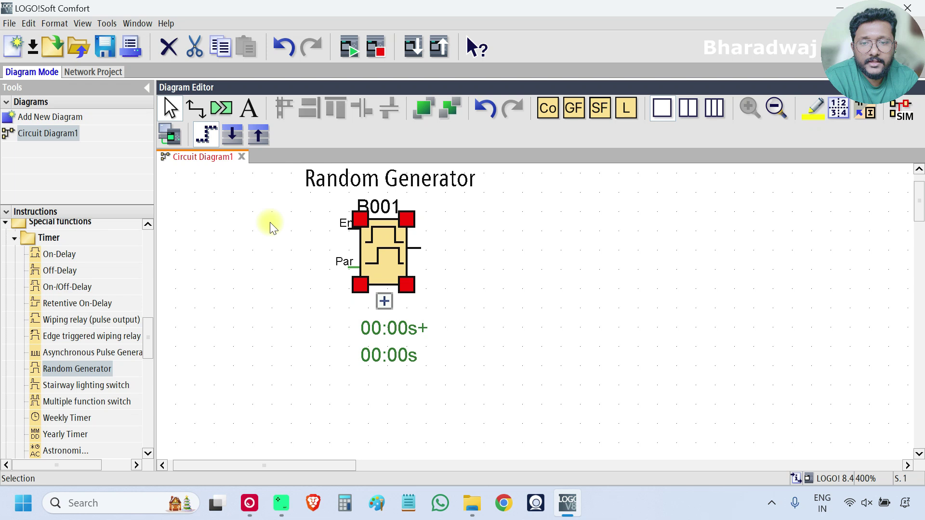
Place digital input I1 left of B001 and output Q1 right of it
{"action": "left_click", "coordinate": [293, 233]}
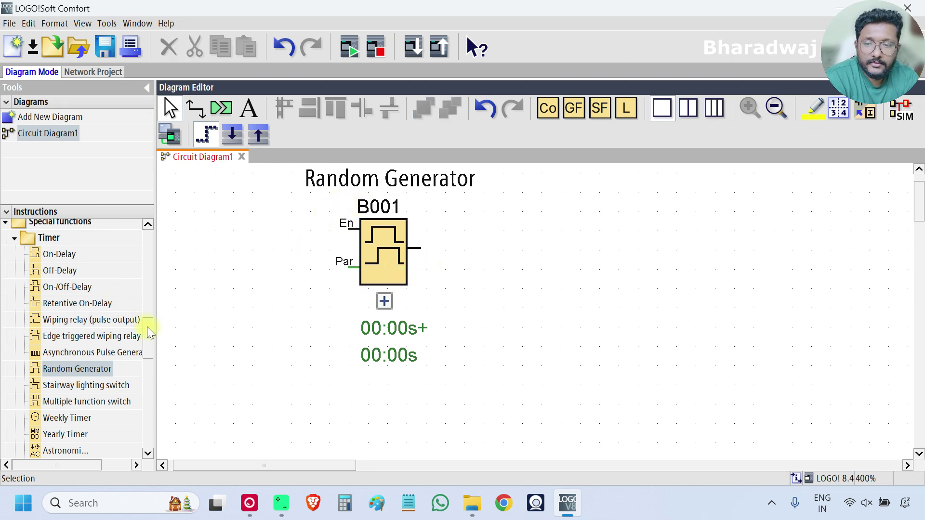
{"action": "left_click_drag", "start_coordinate": [149, 329], "coordinate": [149, 247]}
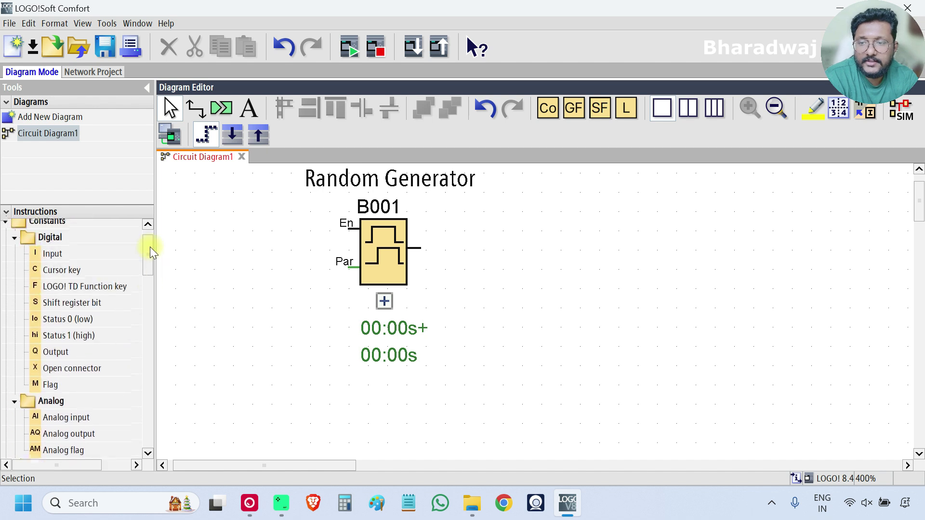
{"action": "left_click", "coordinate": [54, 254]}
{"action": "left_click", "coordinate": [208, 244]}
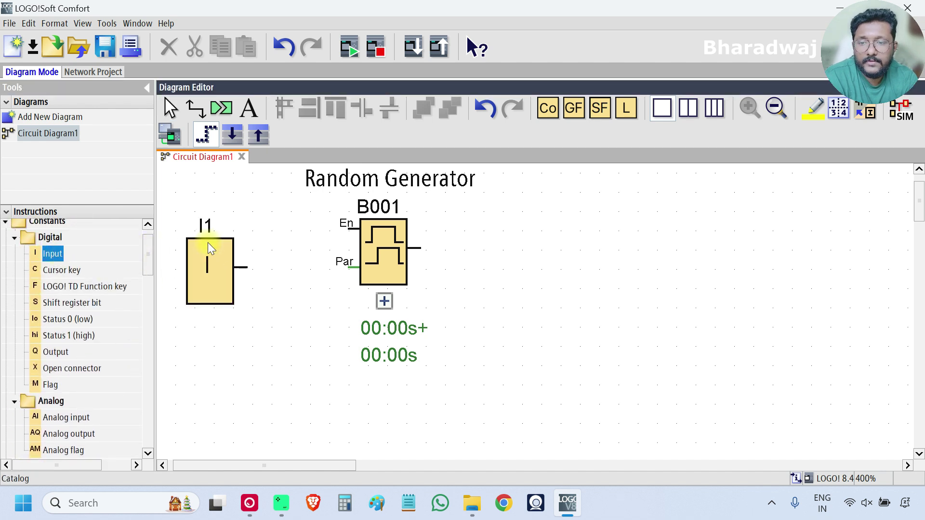
{"action": "left_click", "coordinate": [55, 351]}
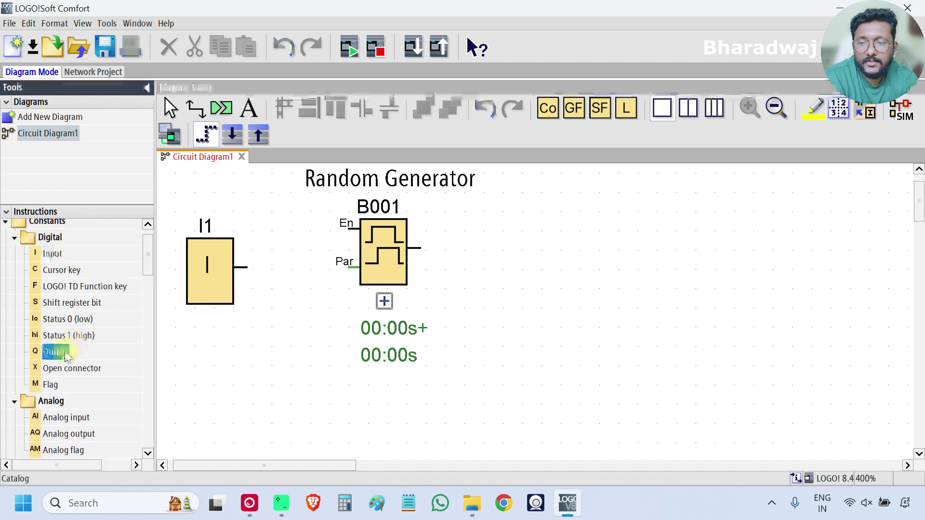
{"action": "left_click", "coordinate": [517, 246]}
Wire I1 to B001's En input and B001's output to Q1, aligning I1 with B001
{"action": "left_click", "coordinate": [195, 110]}
{"action": "left_click_drag", "start_coordinate": [241, 266], "coordinate": [354, 227]}
{"action": "left_click_drag", "start_coordinate": [415, 254], "coordinate": [486, 267]}
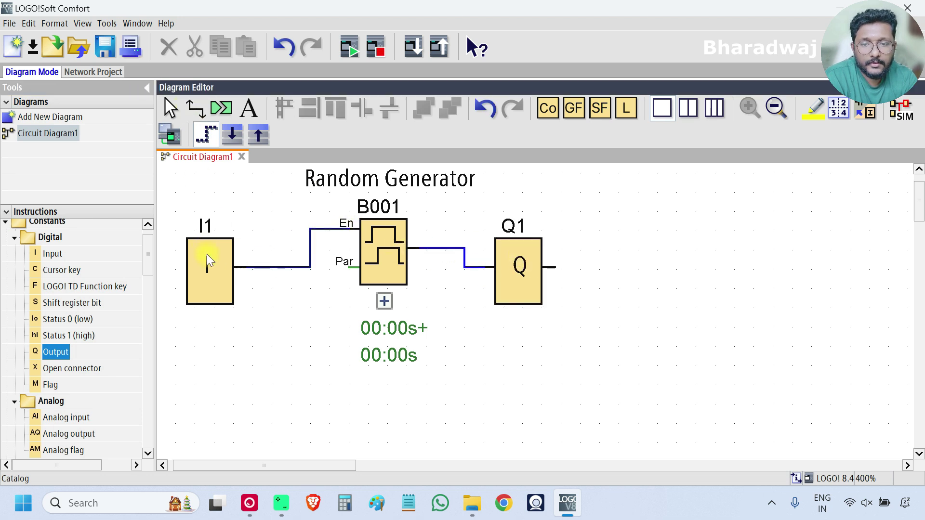
{"action": "left_click", "coordinate": [215, 268]}
{"action": "left_click_drag", "start_coordinate": [216, 267], "coordinate": [212, 216]}
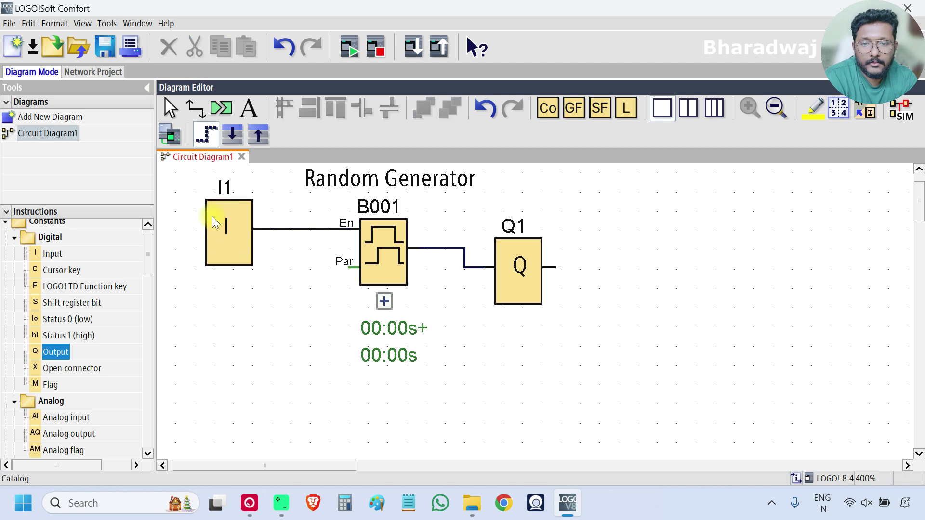
{"action": "double_click", "coordinate": [230, 233]}
Change the input number to I3 and comment it 'Input'
{"action": "left_click", "coordinate": [289, 171]}
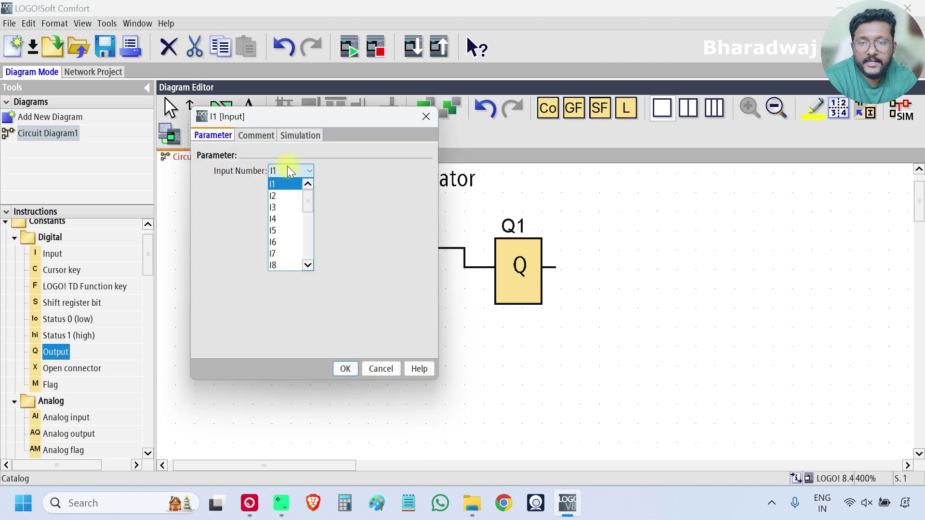
{"action": "left_click", "coordinate": [285, 208]}
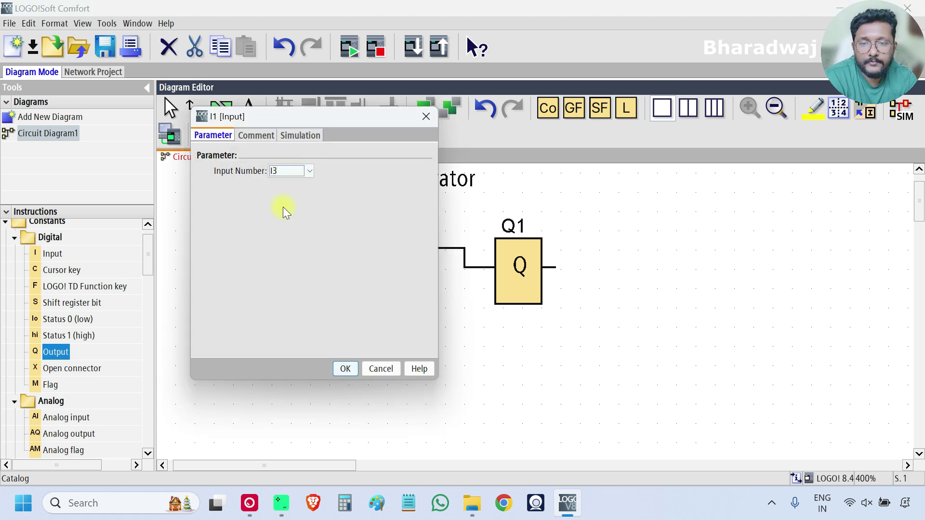
{"action": "left_click", "coordinate": [342, 368]}
{"action": "double_click", "coordinate": [235, 232]}
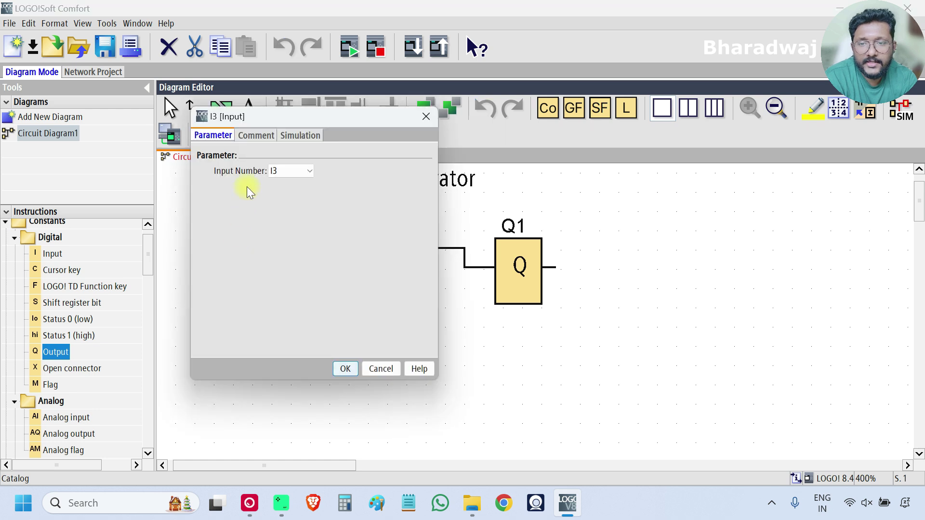
{"action": "left_click", "coordinate": [247, 137]}
{"action": "type", "text": "Input"}
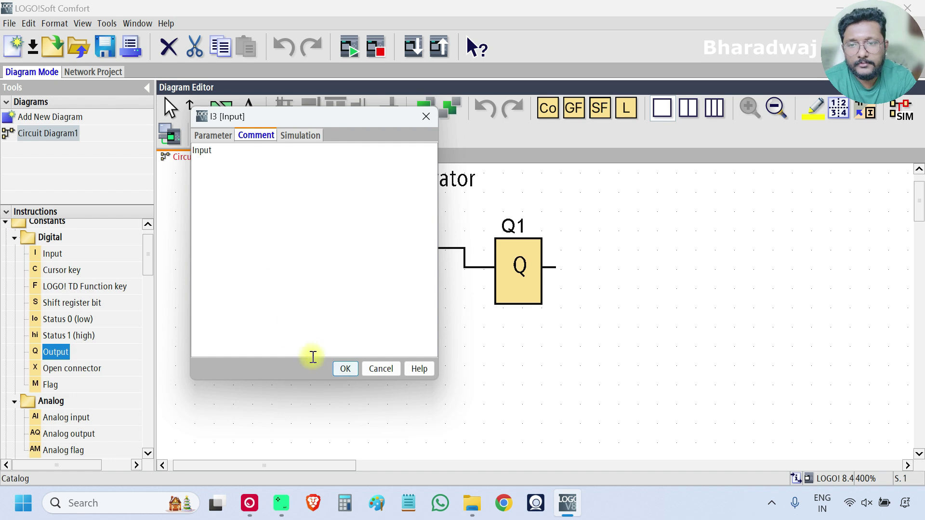
{"action": "left_click", "coordinate": [344, 369]}
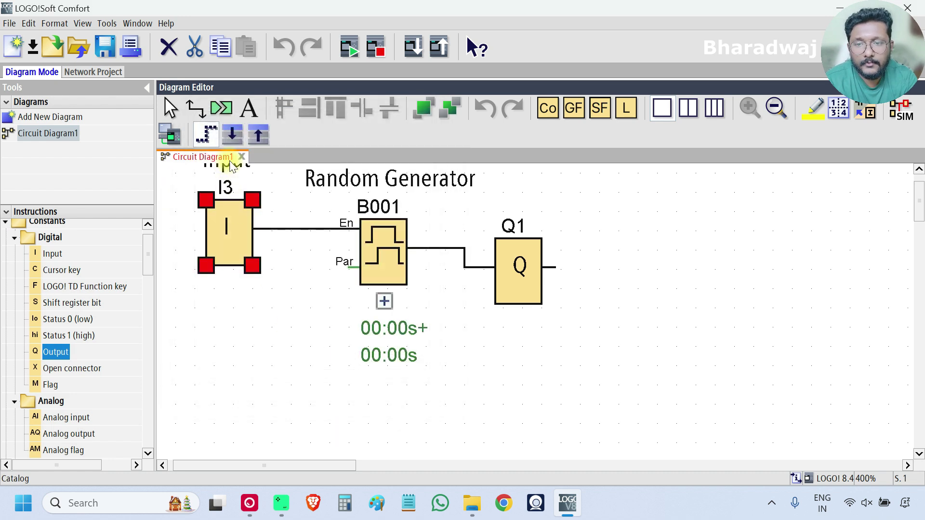
Move the 'Input' label beneath block I3 and realign I3 so its wire runs straight
{"action": "left_click_drag", "start_coordinate": [233, 226], "coordinate": [236, 293]}
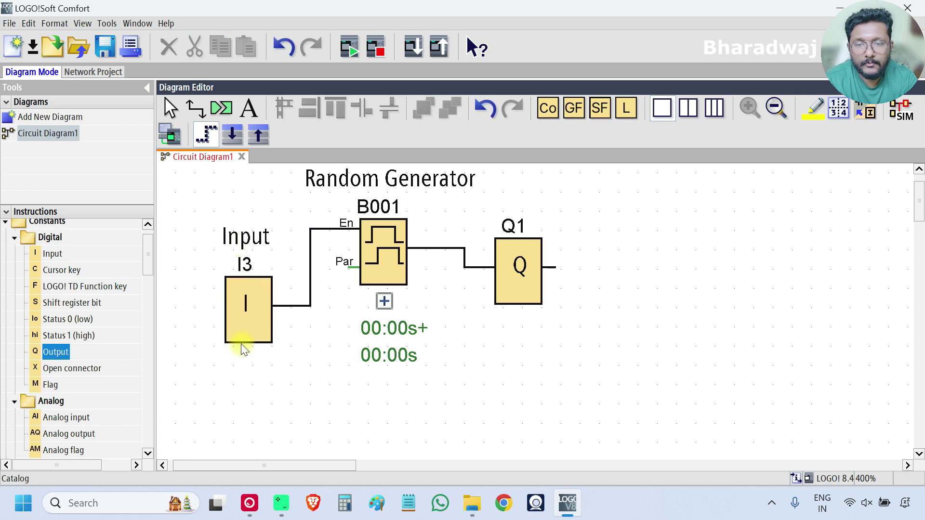
{"action": "left_click", "coordinate": [176, 111]}
{"action": "left_click_drag", "start_coordinate": [242, 245], "coordinate": [251, 358]}
{"action": "left_click", "coordinate": [243, 304]}
{"action": "left_click_drag", "start_coordinate": [244, 303], "coordinate": [205, 225]}
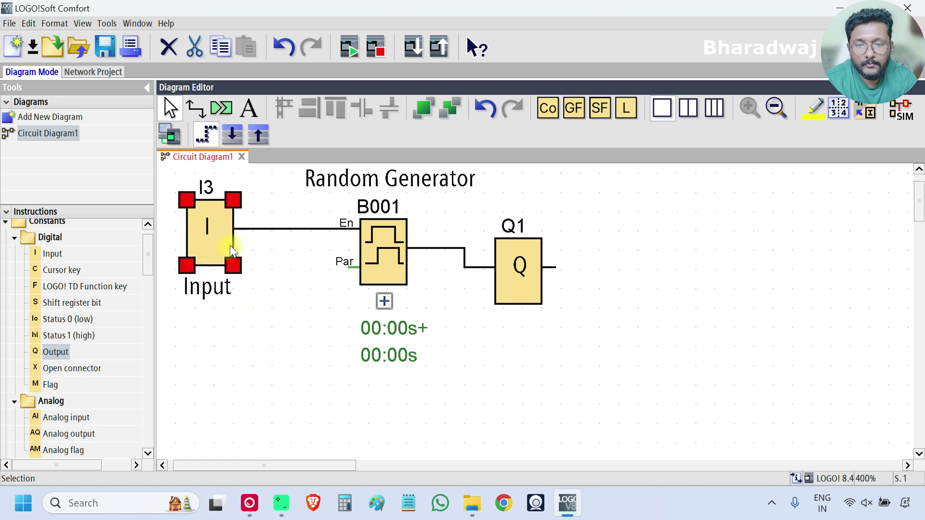
Comment Q1 'Output', place the label below it and align Q1 with B001
{"action": "double_click", "coordinate": [528, 270]}
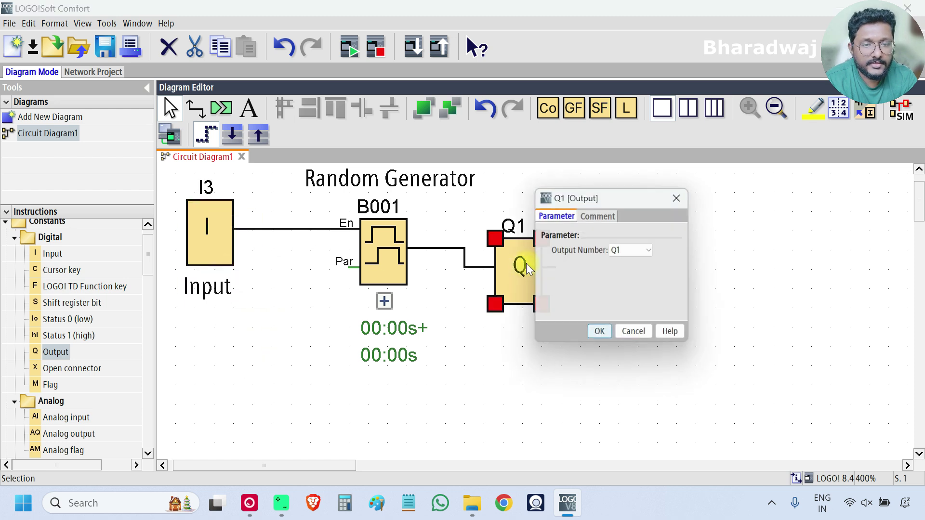
{"action": "left_click", "coordinate": [600, 216]}
{"action": "type", "text": "Output"}
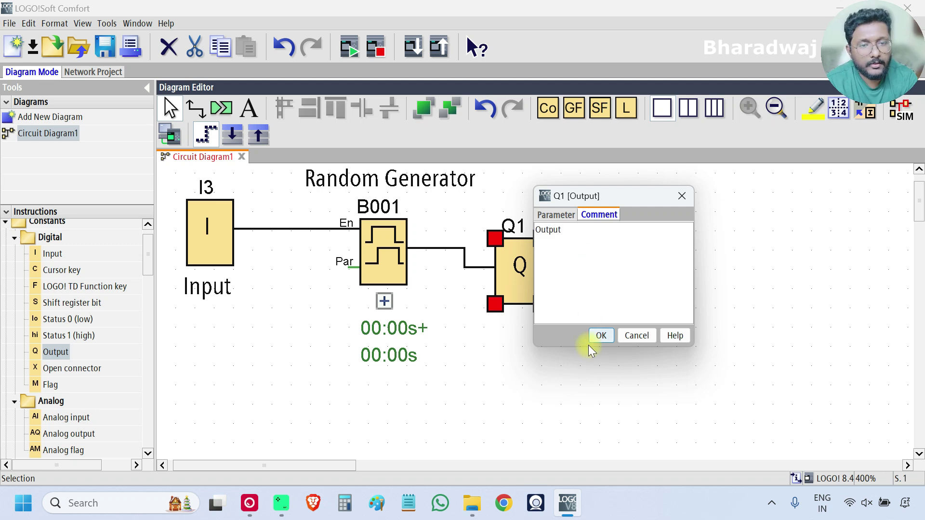
{"action": "left_click", "coordinate": [600, 337]}
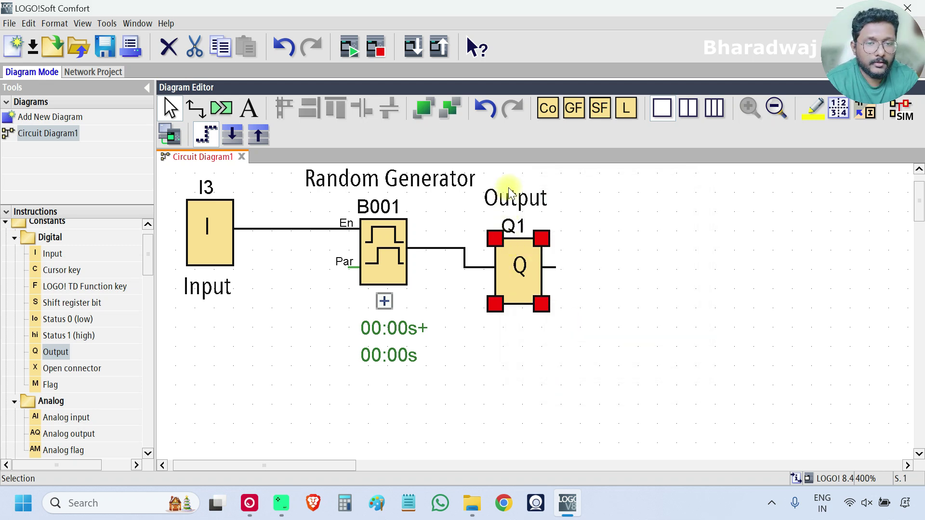
{"action": "left_click_drag", "start_coordinate": [510, 192], "coordinate": [519, 328]}
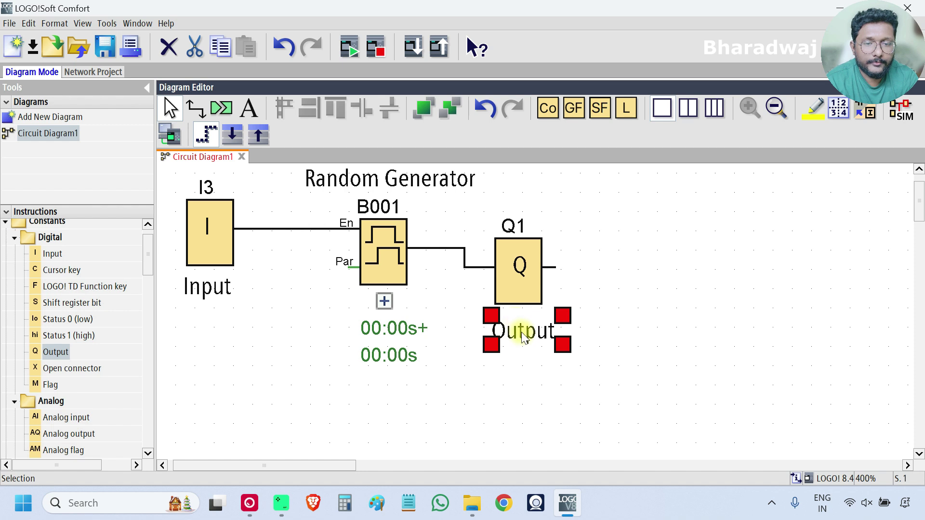
{"action": "left_click_drag", "start_coordinate": [513, 271], "coordinate": [514, 260]}
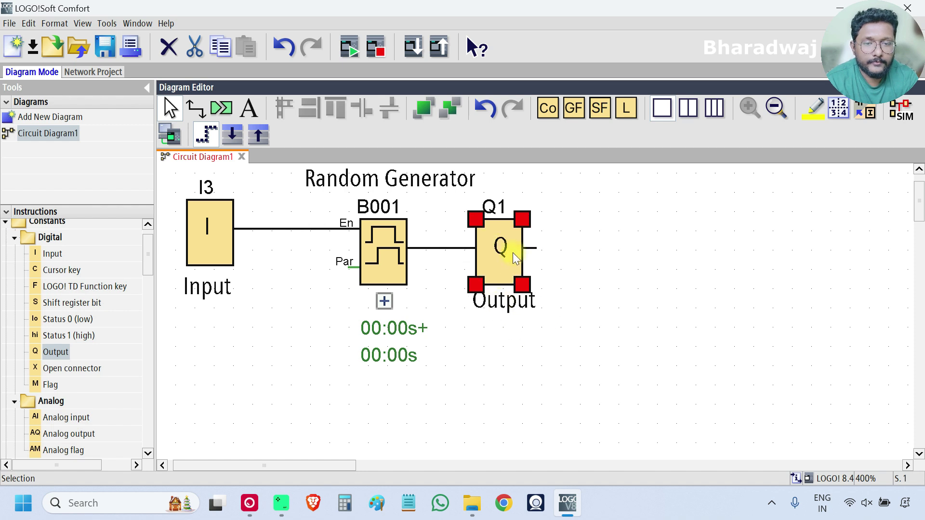
{"action": "left_click", "coordinate": [556, 383]}
{"action": "left_click", "coordinate": [536, 503]}
Transfer the program PC→LOGO! to 192.168.0.3, stopping it for download and returning it to RUN
{"action": "left_click_drag", "start_coordinate": [482, 163], "coordinate": [749, 159]}
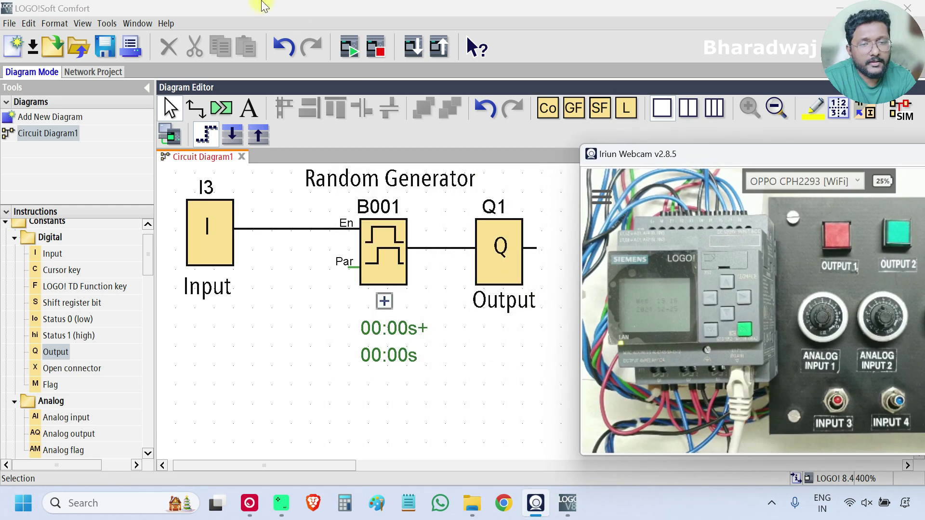
{"action": "left_click", "coordinate": [102, 27]}
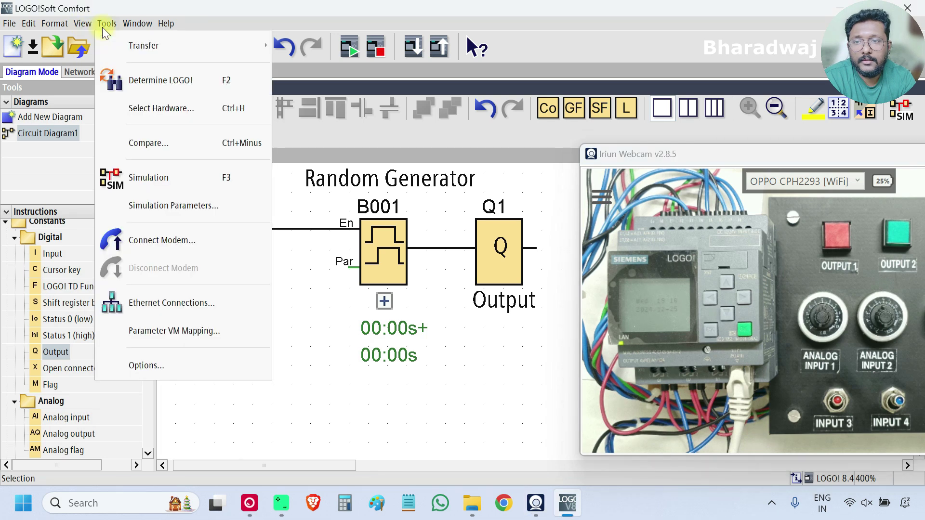
{"action": "mouse_move", "coordinate": [176, 58]}
{"action": "left_click", "coordinate": [323, 27]}
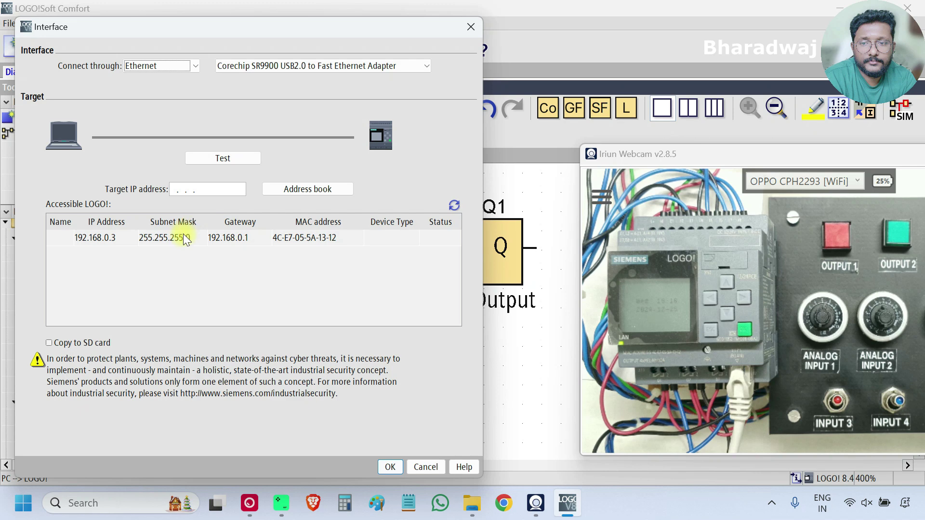
{"action": "left_click", "coordinate": [183, 237]}
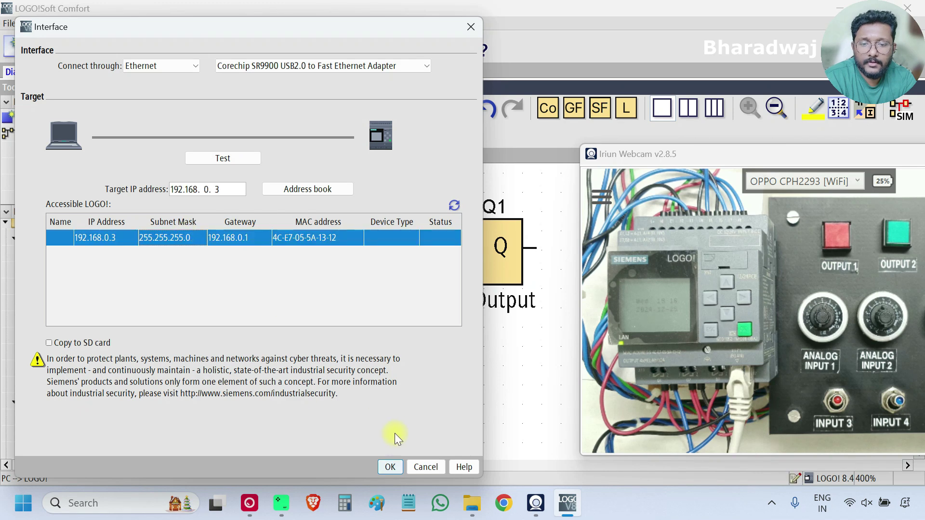
{"action": "left_click", "coordinate": [391, 467]}
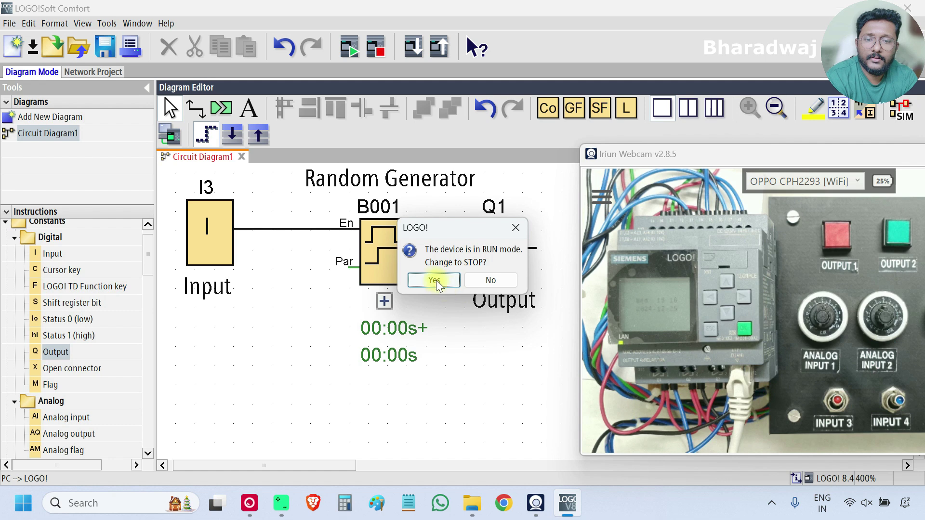
{"action": "left_click", "coordinate": [433, 278]}
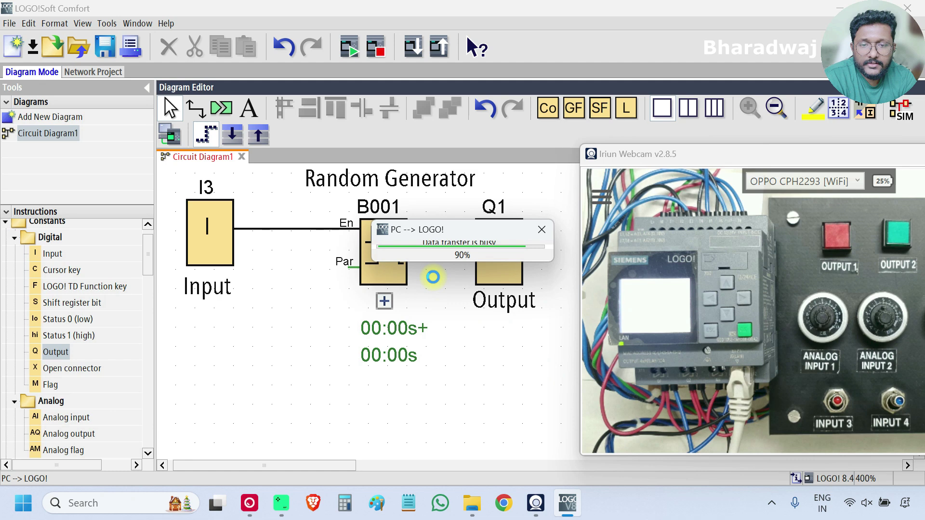
{"action": "left_click", "coordinate": [430, 267]}
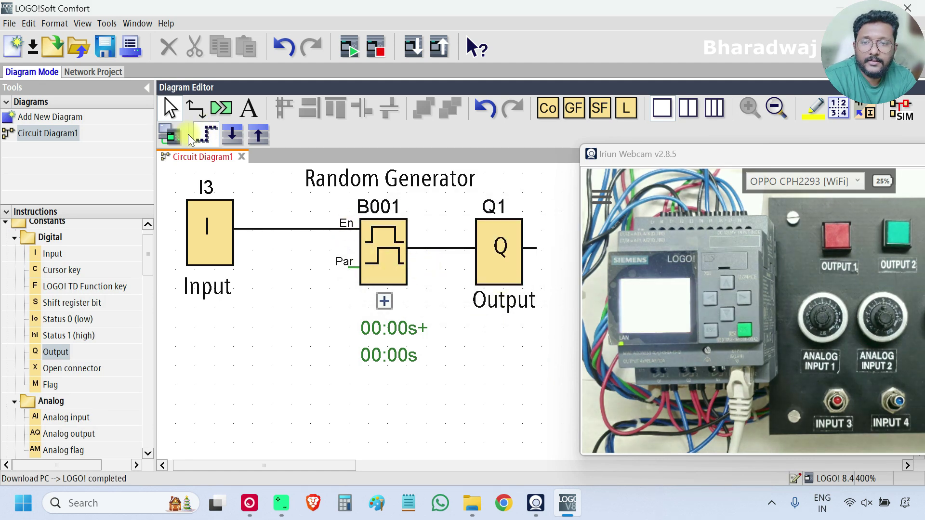
{"action": "left_click", "coordinate": [172, 137]}
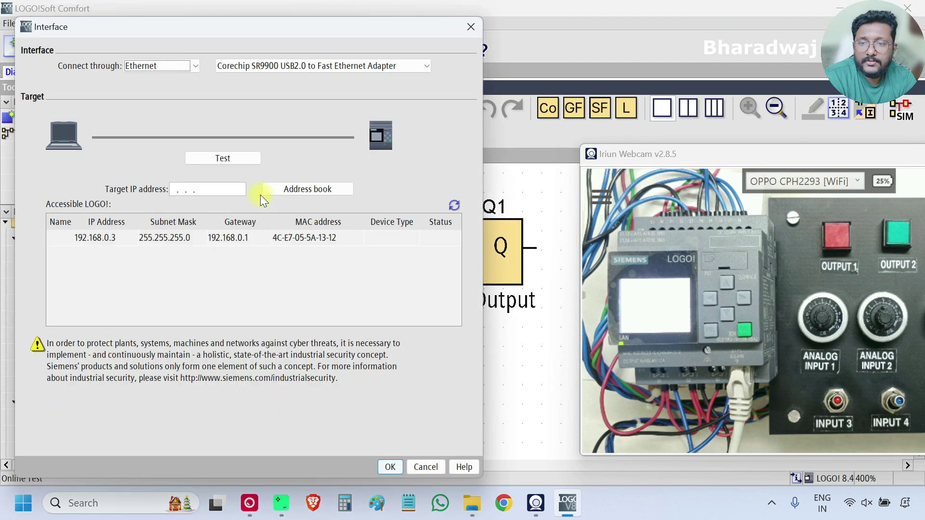
Connect Online Test to the LOGO! at 192.168.0.3 and show B001's live 00:00 timer value
{"action": "left_click", "coordinate": [175, 236]}
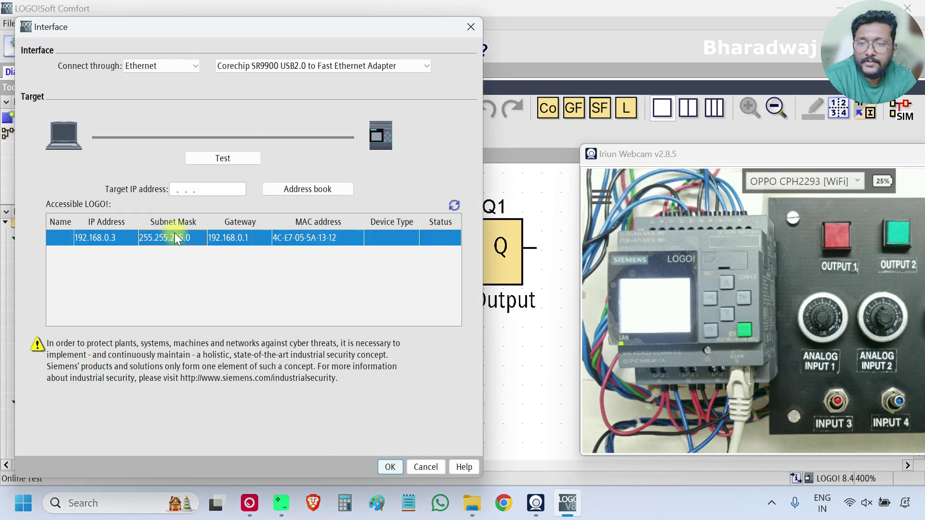
{"action": "left_click", "coordinate": [395, 471]}
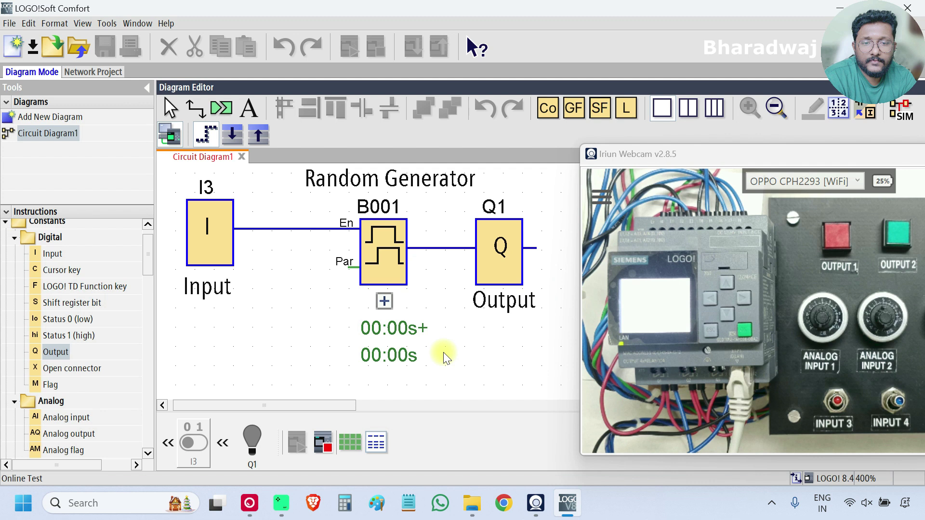
{"action": "left_click", "coordinate": [392, 269]}
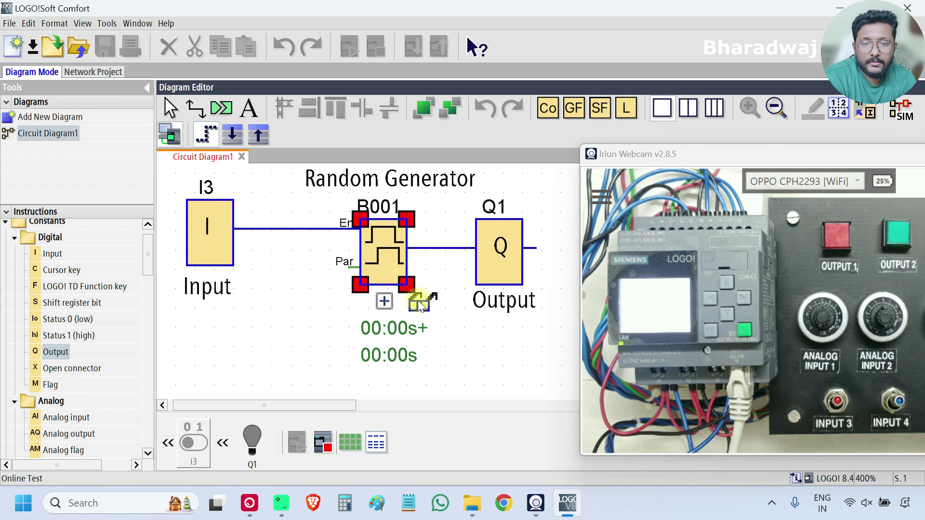
{"action": "left_click", "coordinate": [257, 357]}
{"action": "mouse_move", "coordinate": [709, 152]}
{"action": "left_mouse_down"}
{"action": "mouse_move", "coordinate": [698, 145]}
{"action": "mouse_move", "coordinate": [706, 139]}
{"action": "left_mouse_up"}
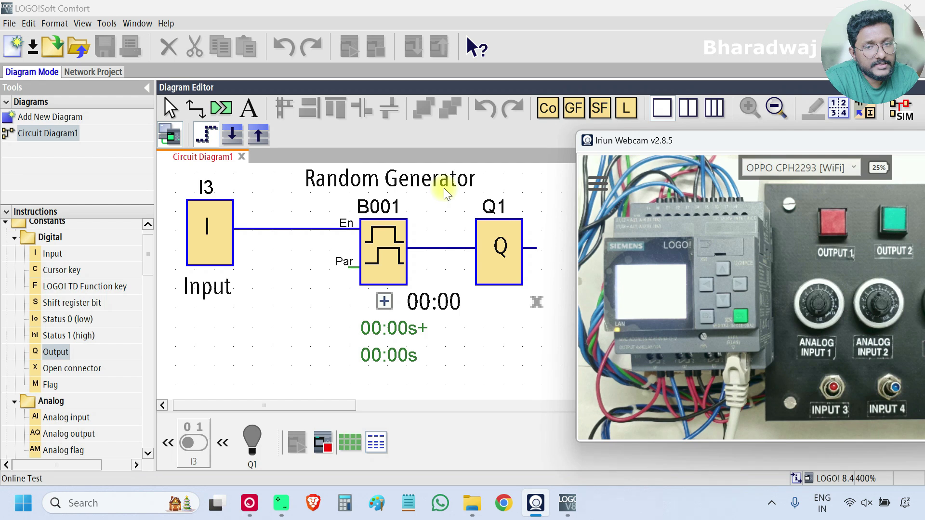
Open B001's Remote properties dialog, currently showing 0-second on and off delays
{"action": "right_click", "coordinate": [382, 233]}
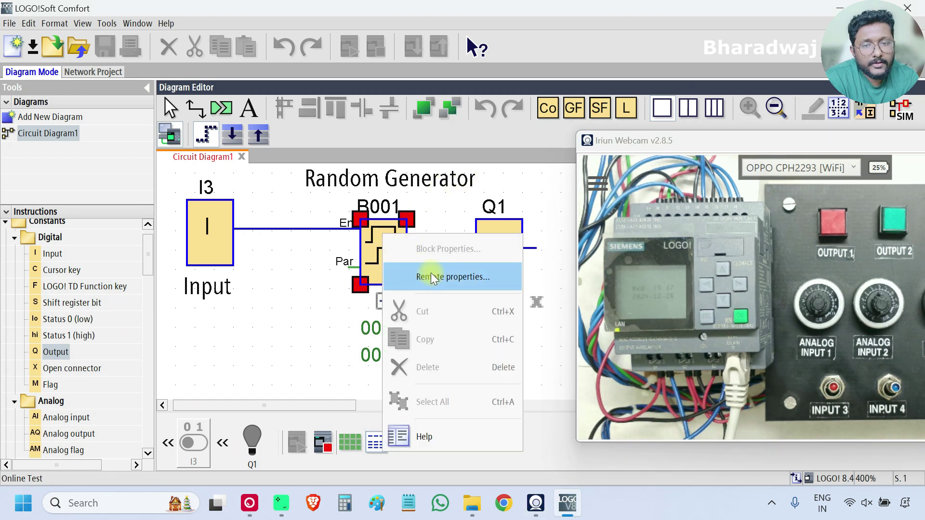
{"action": "left_click", "coordinate": [435, 277]}
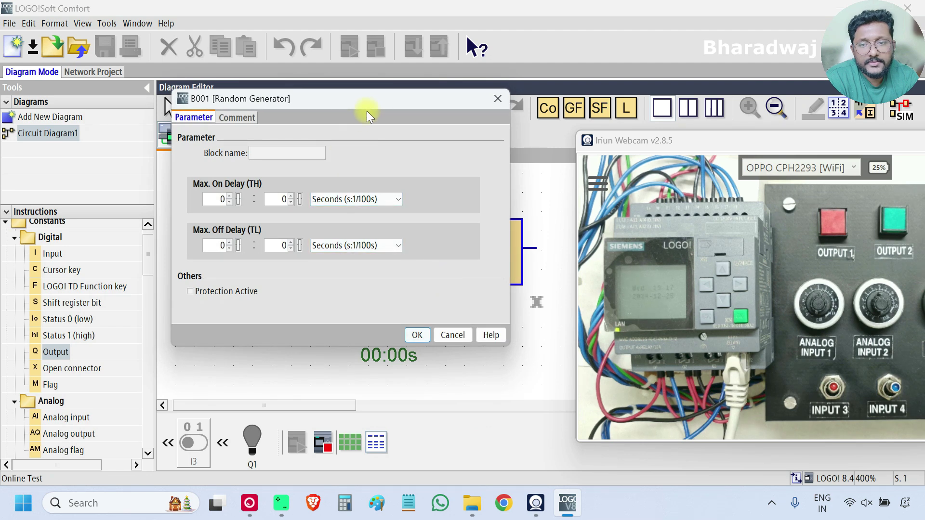
{"action": "left_click_drag", "start_coordinate": [366, 101], "coordinate": [354, 119]}
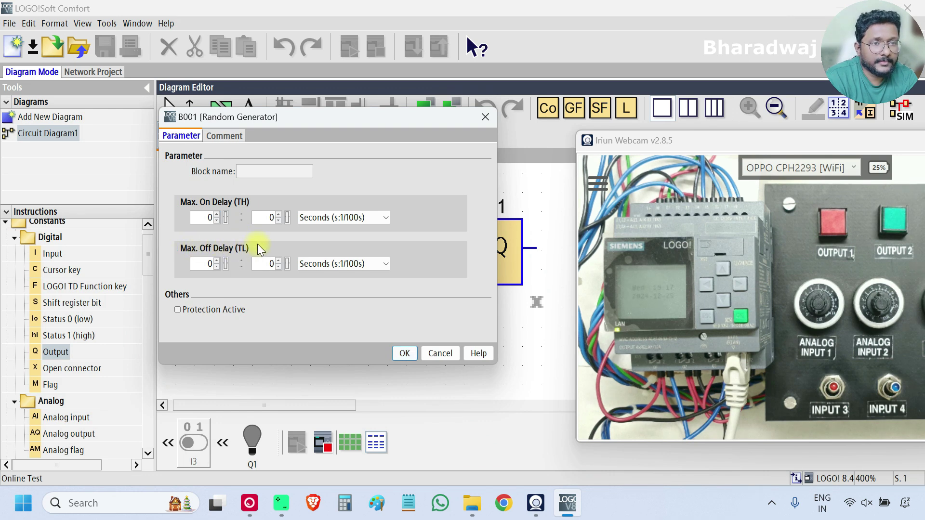
{"action": "left_click_drag", "start_coordinate": [382, 115], "coordinate": [404, 313]}
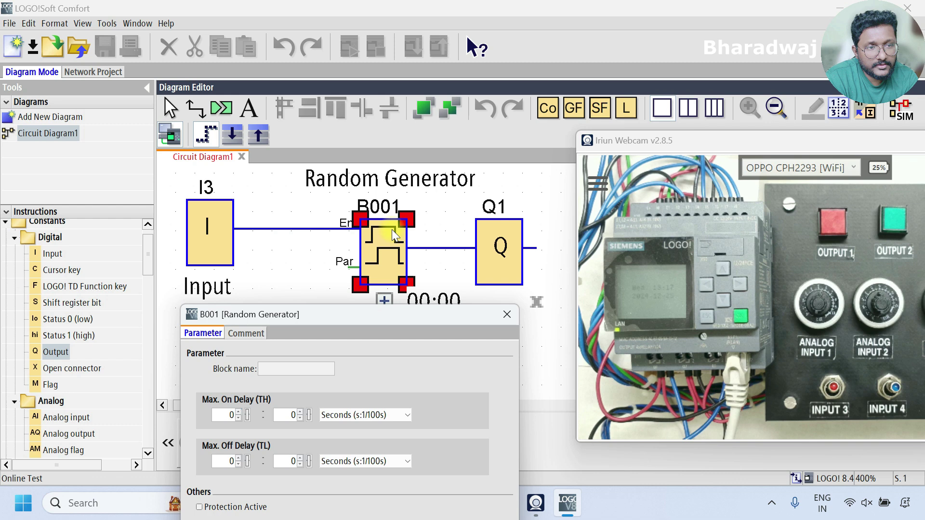
{"action": "left_click_drag", "start_coordinate": [377, 314], "coordinate": [388, 132]}
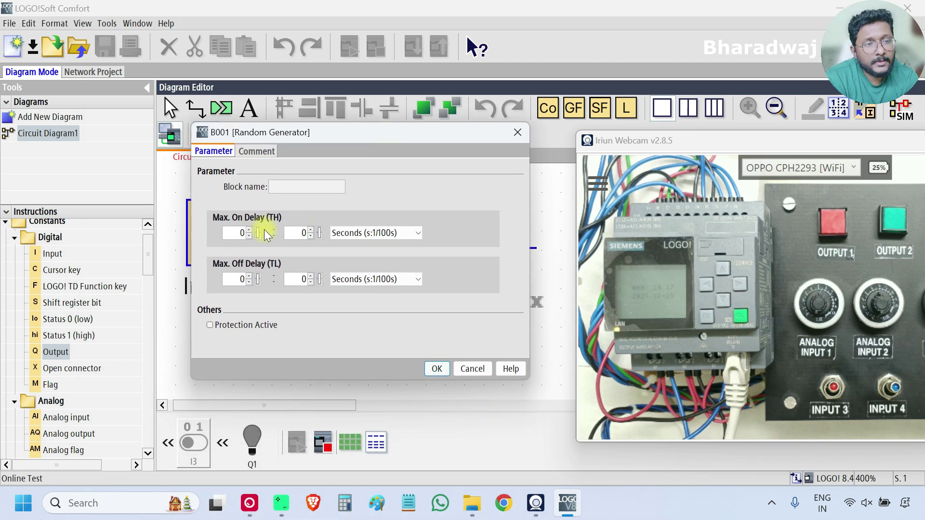
Set B001's Max. On Delay to 15 and Max. Off Delay to 20, both in Minutes (m:s)
{"action": "double_click", "coordinate": [296, 232]}
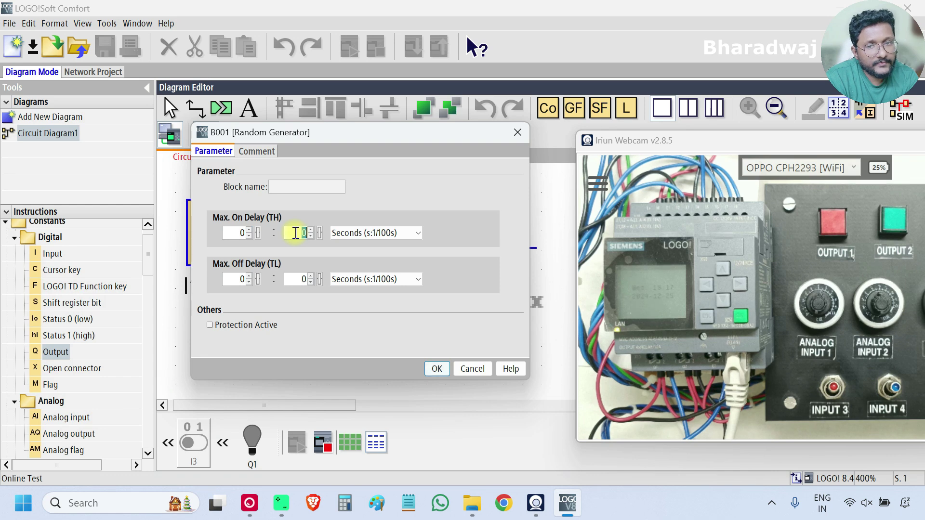
{"action": "type", "text": "15"}
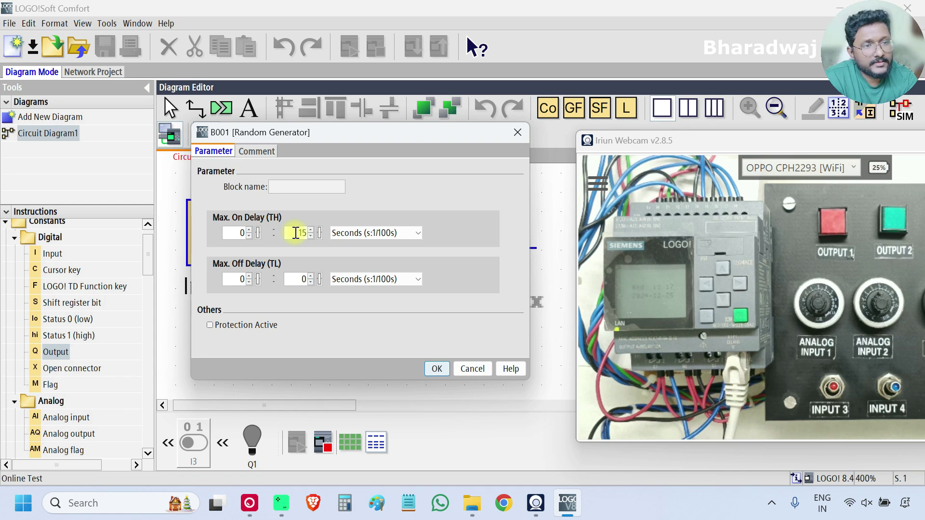
{"action": "left_click", "coordinate": [347, 233]}
{"action": "left_click", "coordinate": [377, 261]}
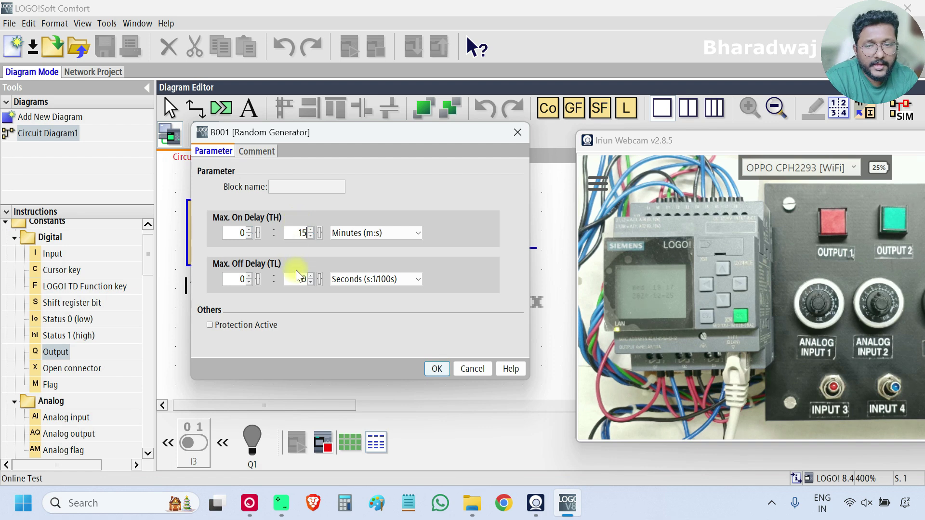
{"action": "type", "text": "20"}
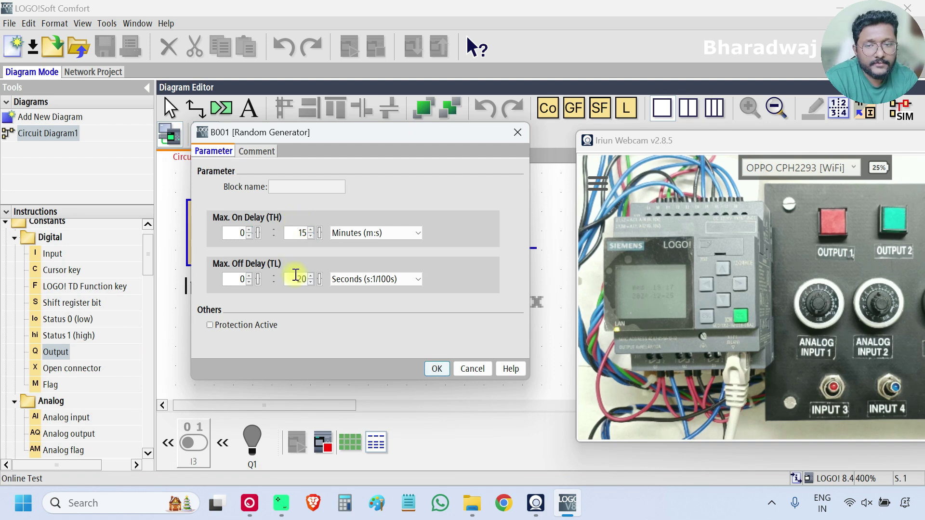
{"action": "left_click", "coordinate": [349, 281]}
{"action": "left_click", "coordinate": [355, 305]}
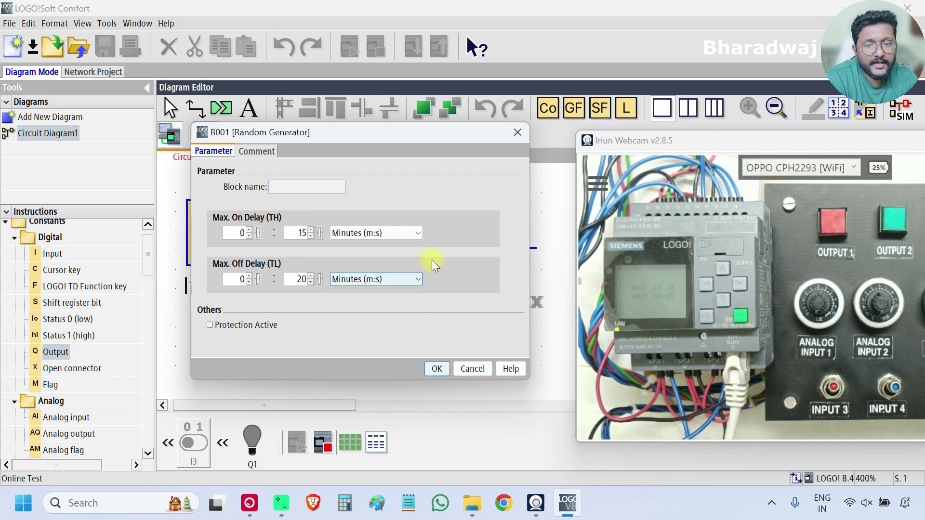
{"action": "left_click_drag", "start_coordinate": [464, 134], "coordinate": [465, 133]}
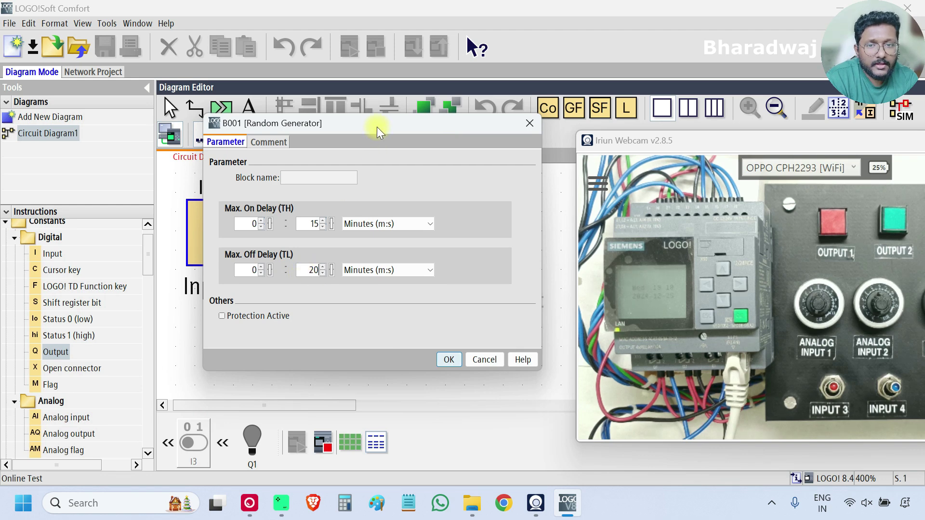
{"action": "left_click_drag", "start_coordinate": [377, 126], "coordinate": [338, 134]}
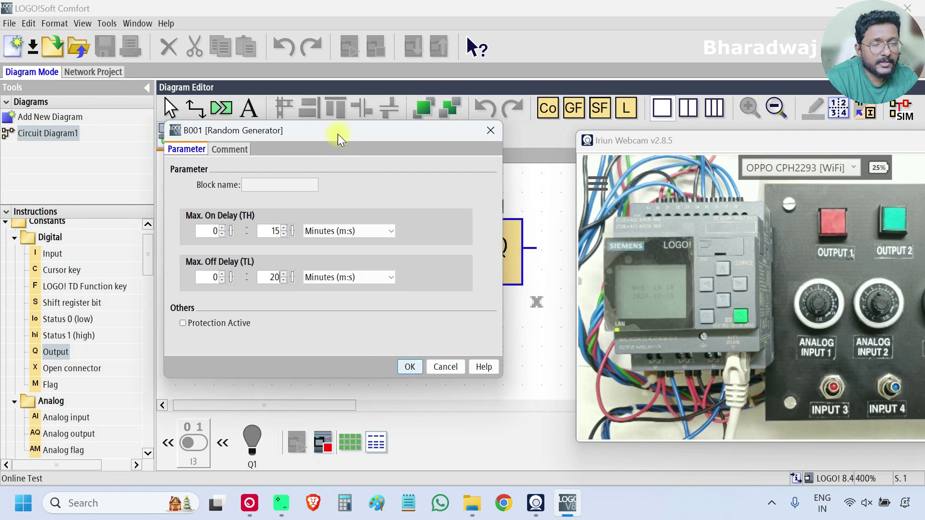
{"action": "double_click", "coordinate": [262, 232]}
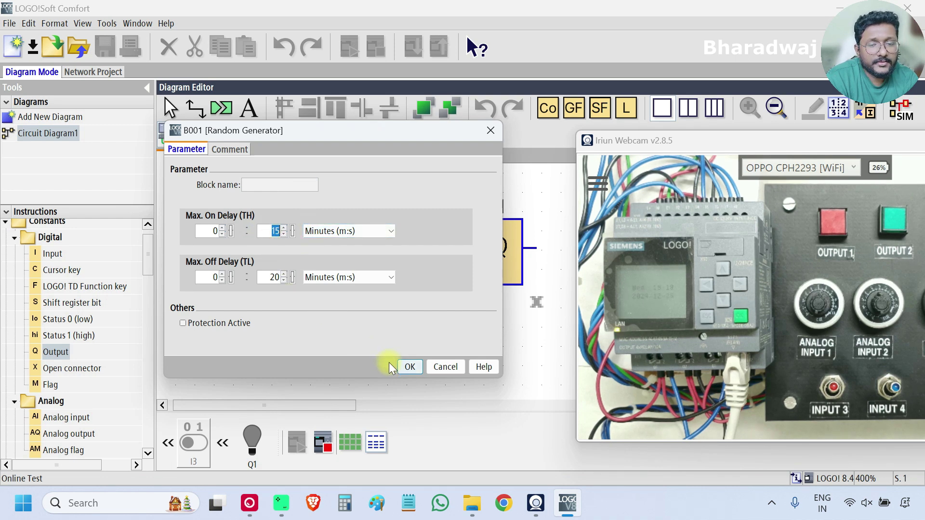
{"action": "left_click", "coordinate": [409, 366]}
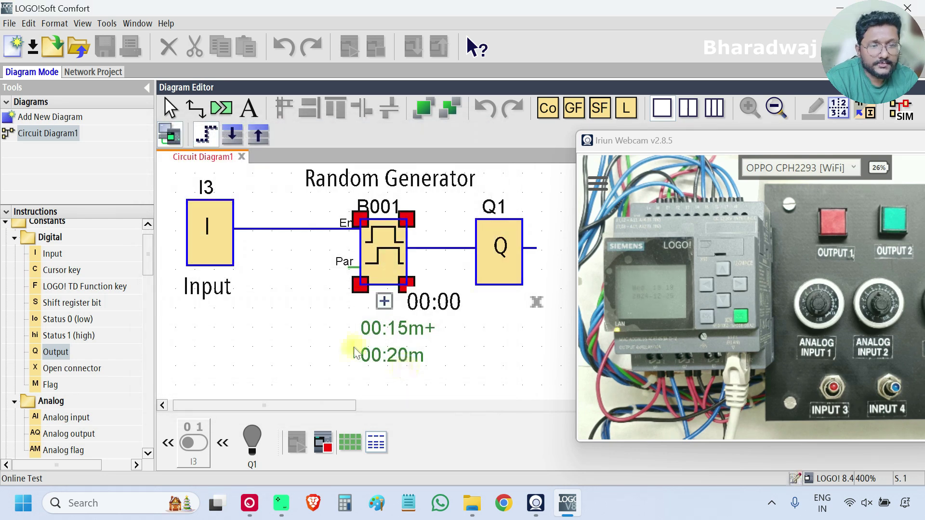
{"action": "left_click", "coordinate": [289, 321]}
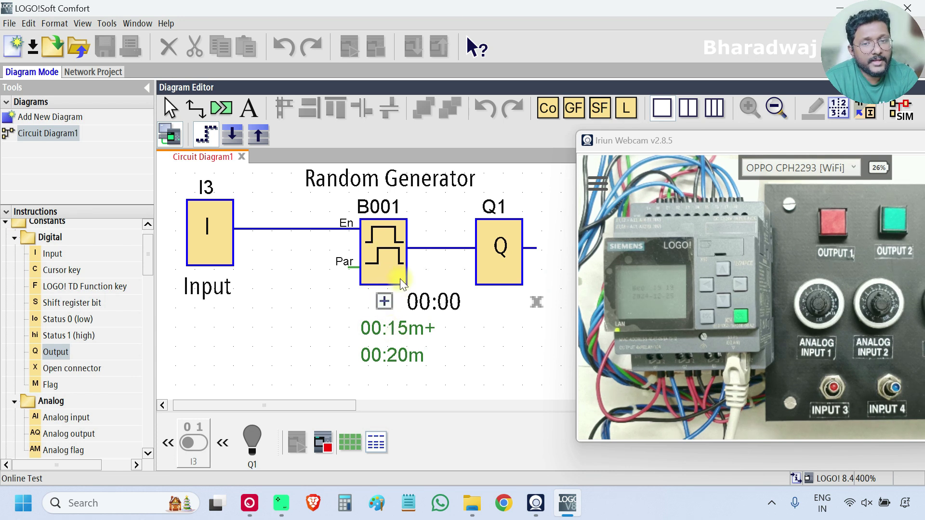
{"action": "right_click", "coordinate": [380, 238]}
{"action": "left_click", "coordinate": [415, 272]}
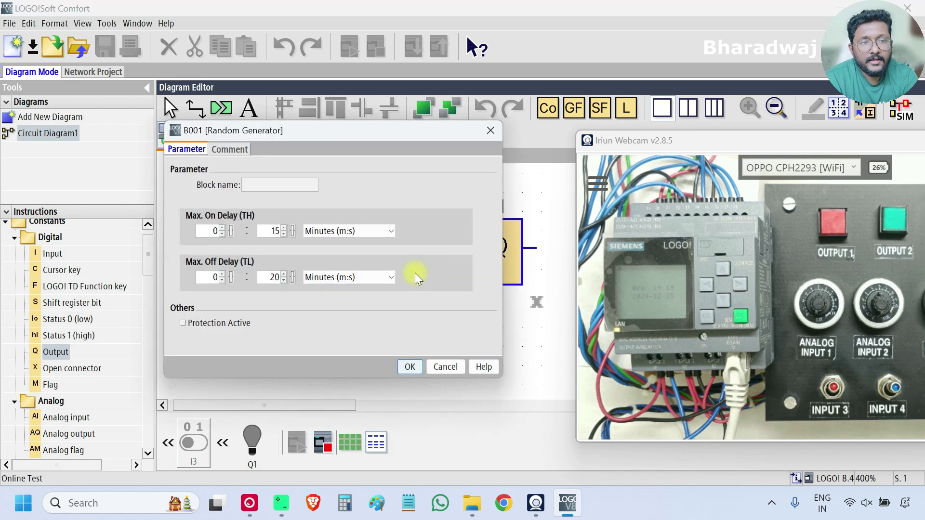
{"action": "double_click", "coordinate": [274, 230]}
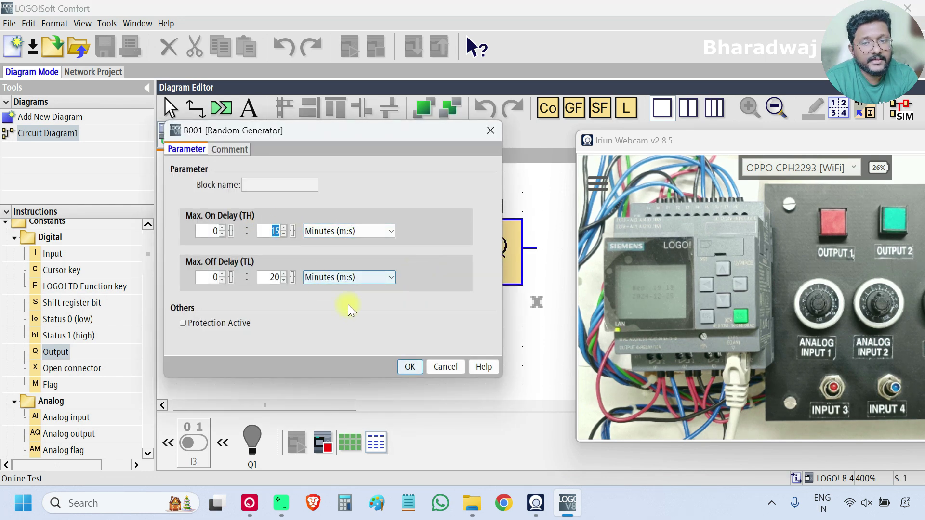
{"action": "left_click", "coordinate": [444, 366]}
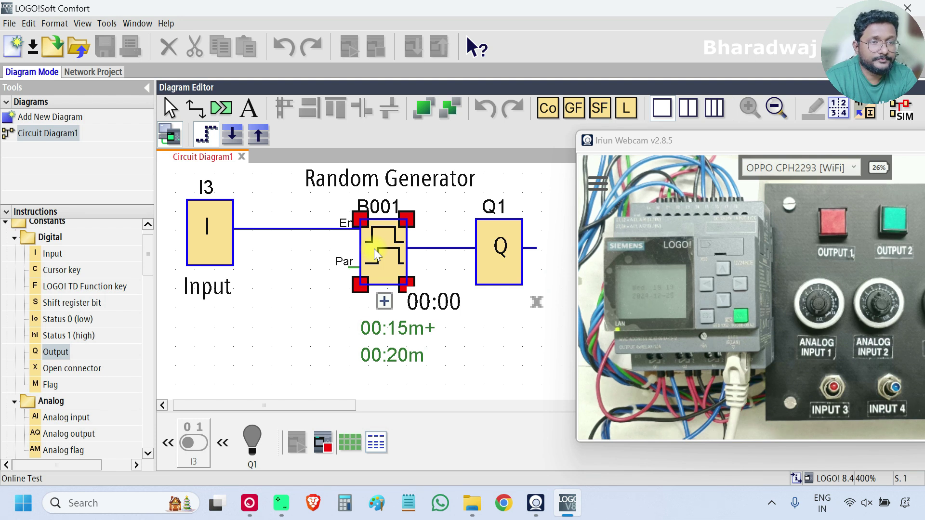
{"action": "right_click", "coordinate": [400, 248]}
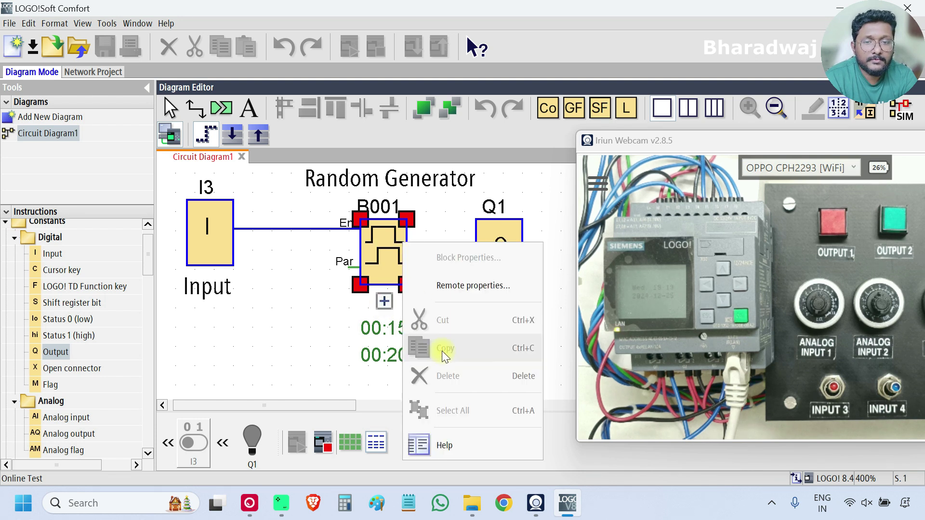
{"action": "left_click", "coordinate": [479, 281]}
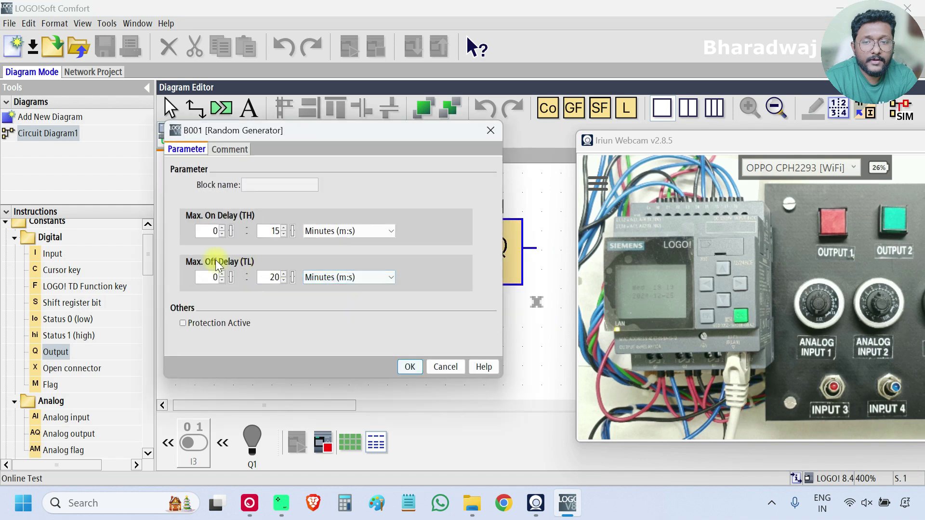
{"action": "left_click", "coordinate": [433, 368]}
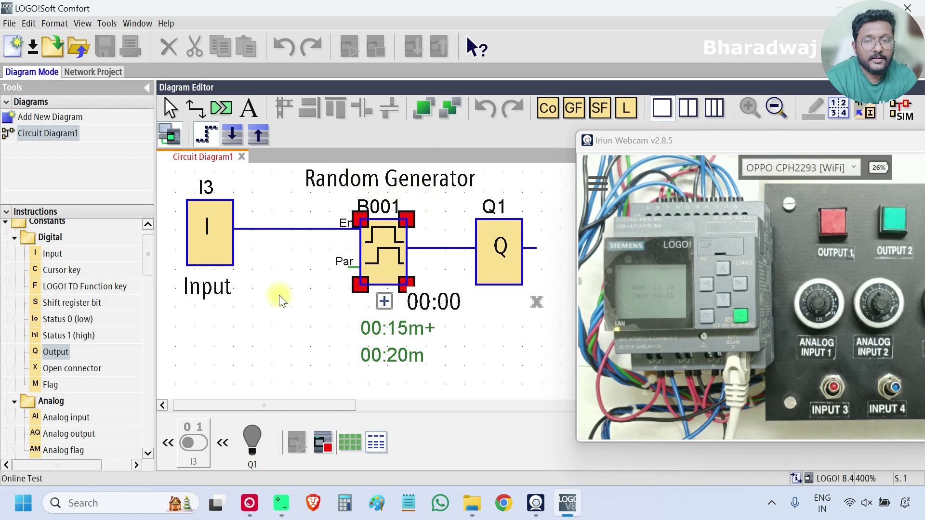
{"action": "left_click", "coordinate": [268, 314]}
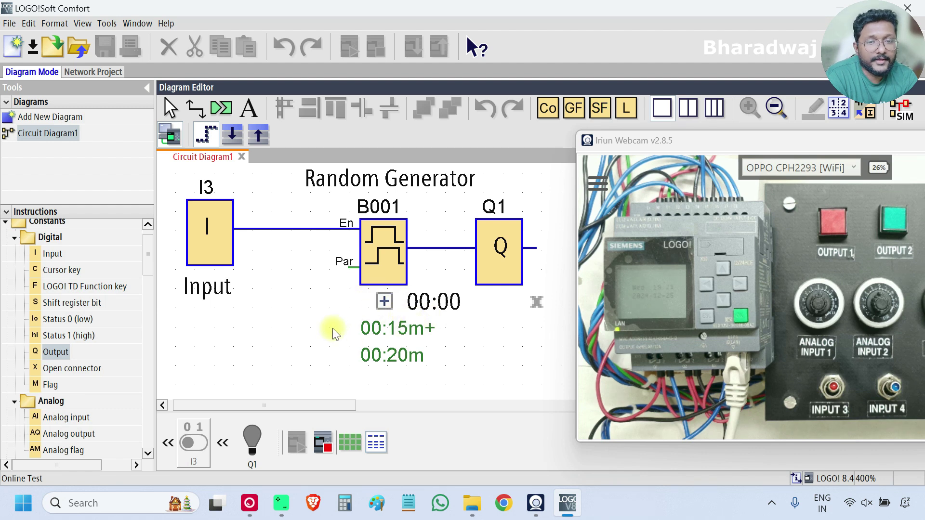
Change B001's remote Max. On Delay from 15 to 5 and Max. Off Delay from 20 to 6 minutes
{"action": "right_click", "coordinate": [389, 244]}
{"action": "left_click", "coordinate": [447, 283]}
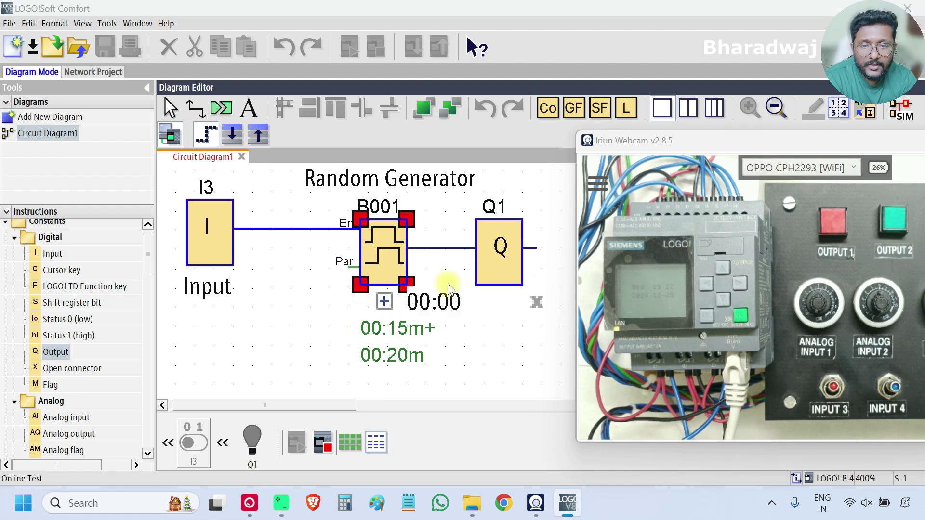
{"action": "double_click", "coordinate": [262, 229]}
{"action": "type", "text": "5"}
{"action": "double_click", "coordinate": [271, 280]}
{"action": "type", "text": "4"}
{"action": "key", "text": "BackSpace"}
{"action": "type", "text": "6"}
{"action": "left_click", "coordinate": [409, 369]}
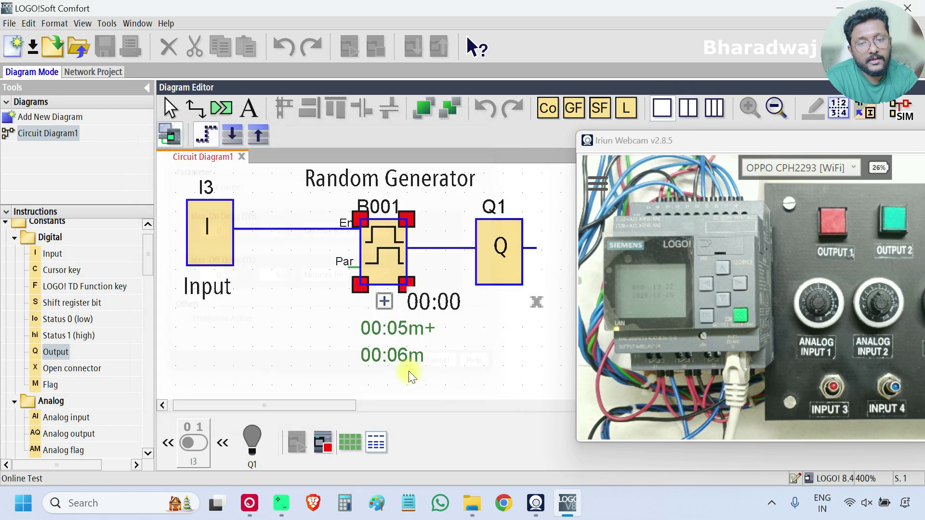